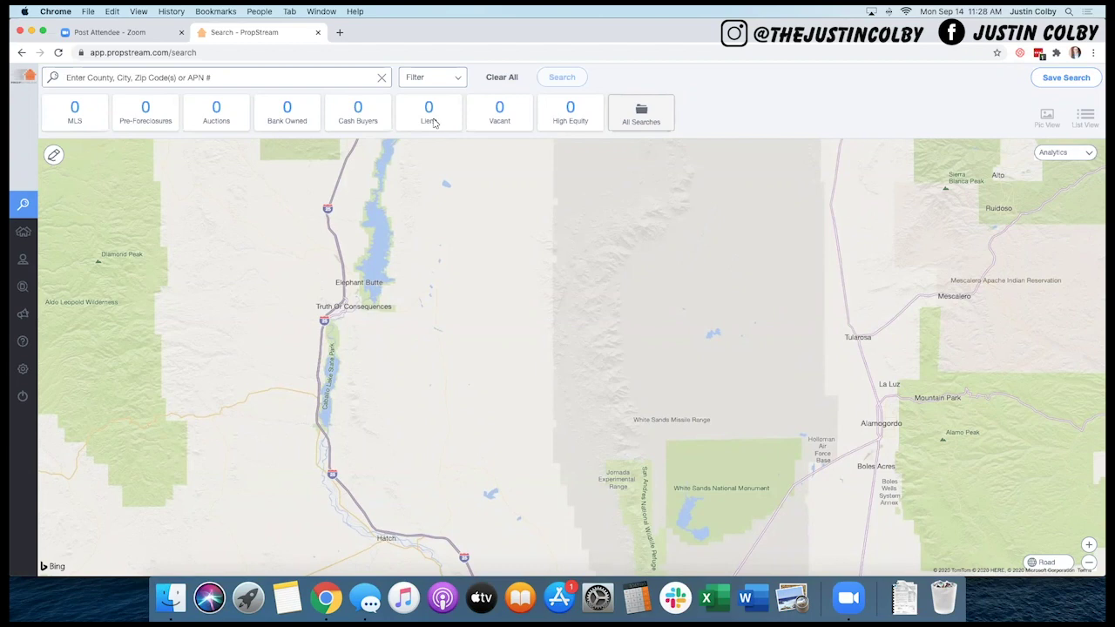
Step: Search for properties in ZIP code 85032, AZ, and narrow the results to those with liens
click(270, 78)
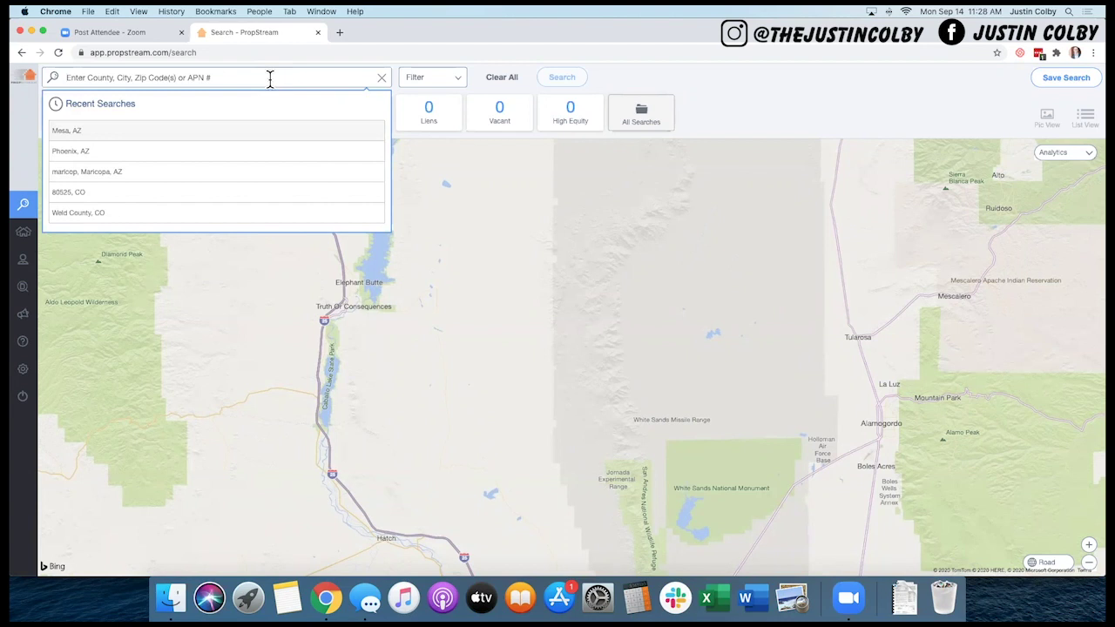
text(85032)
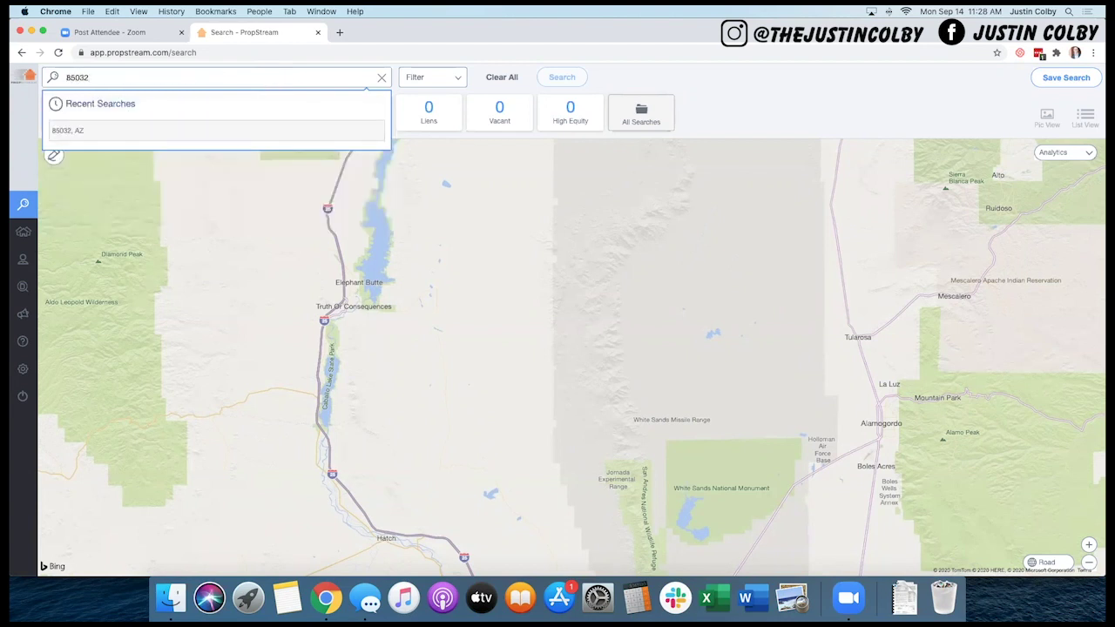
click(81, 131)
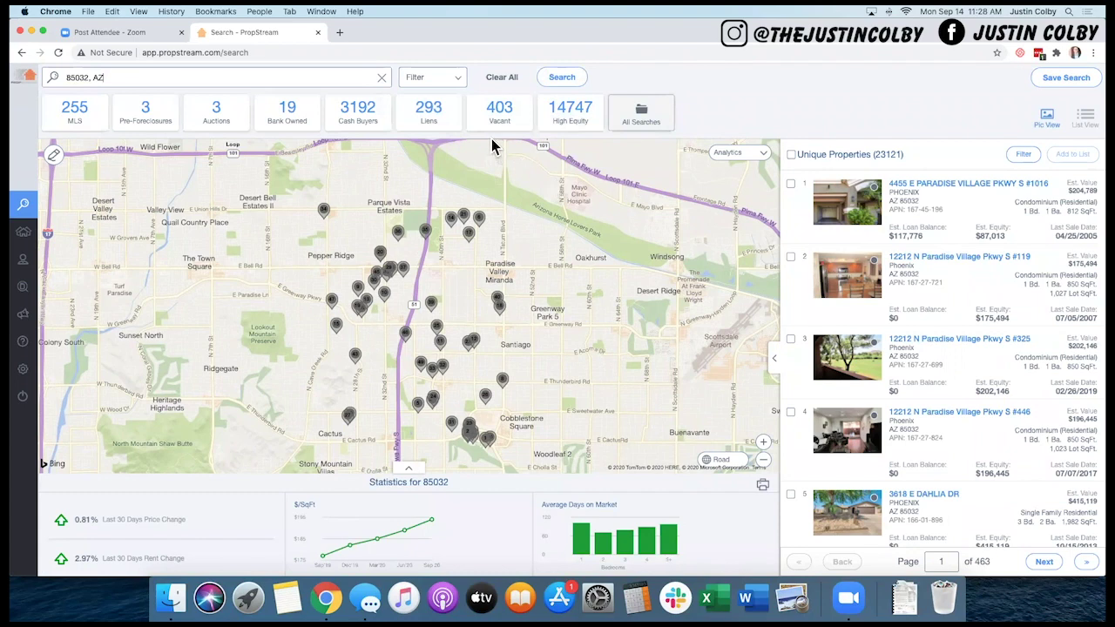
click(452, 125)
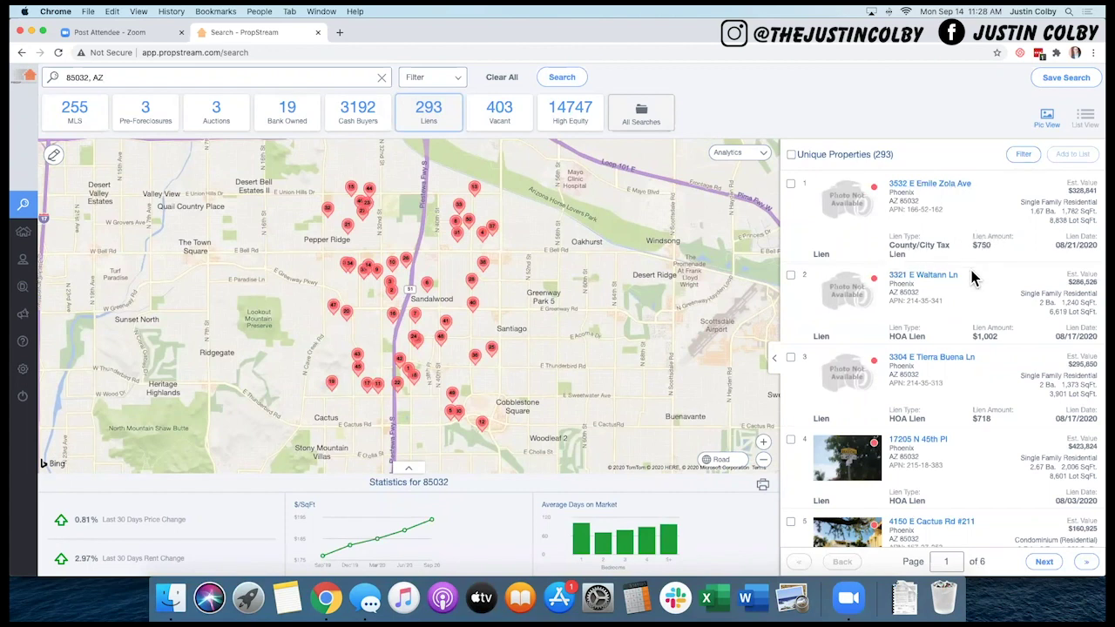
Step: Examine the lien listings, comparing lien types, amounts, dates and estimated values for promising properties
scroll(971, 279, down, 2)
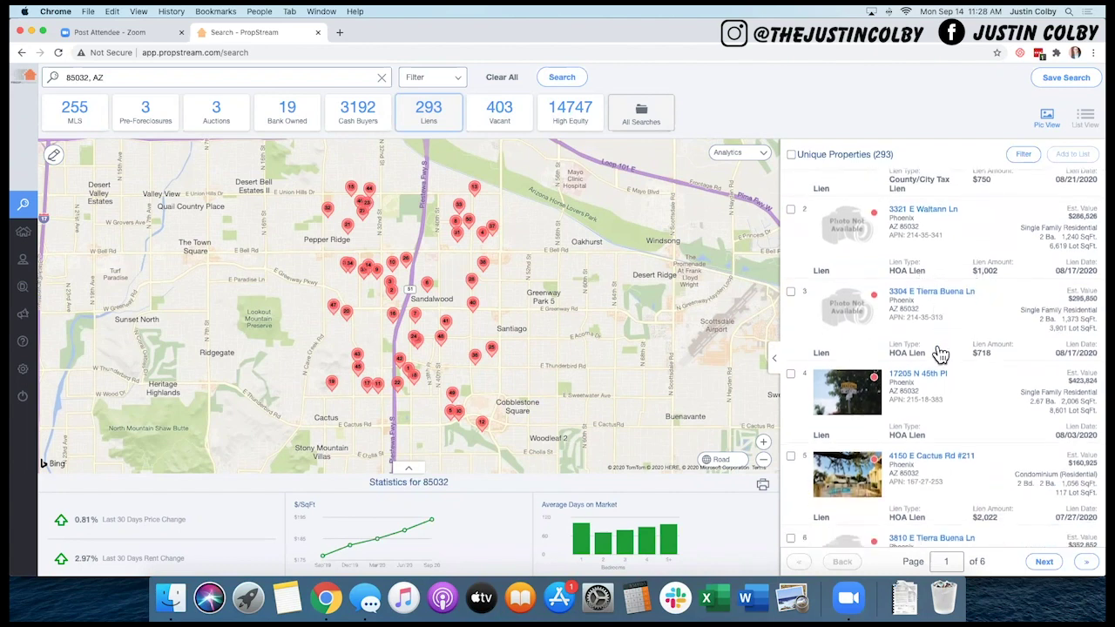
scroll(940, 354, down, 8)
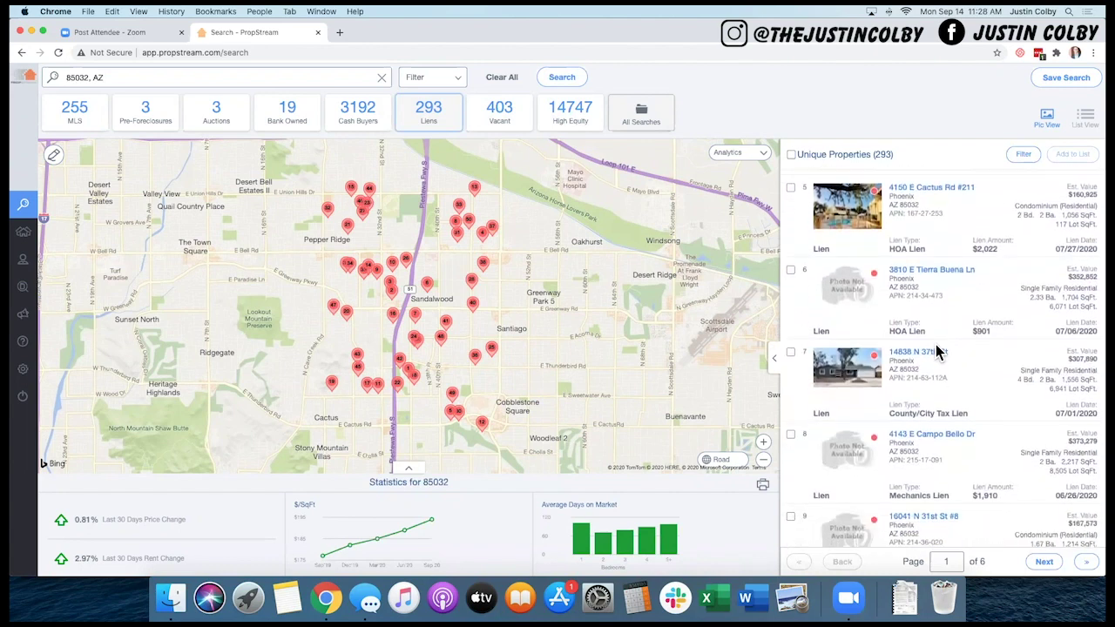
scroll(937, 352, down, 1)
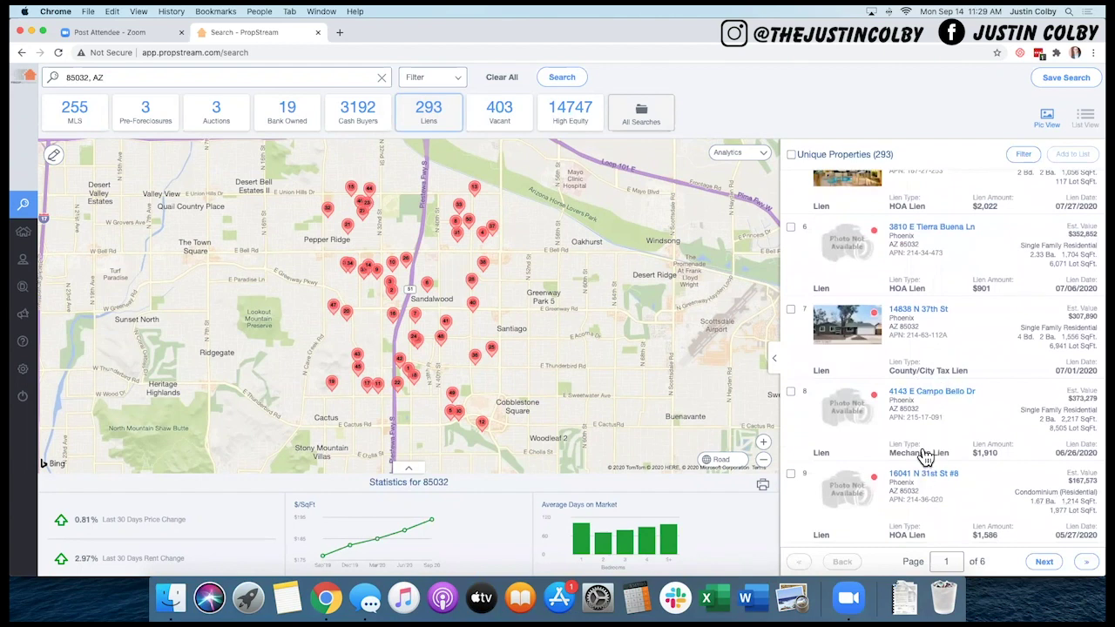
scroll(966, 423, down, 3)
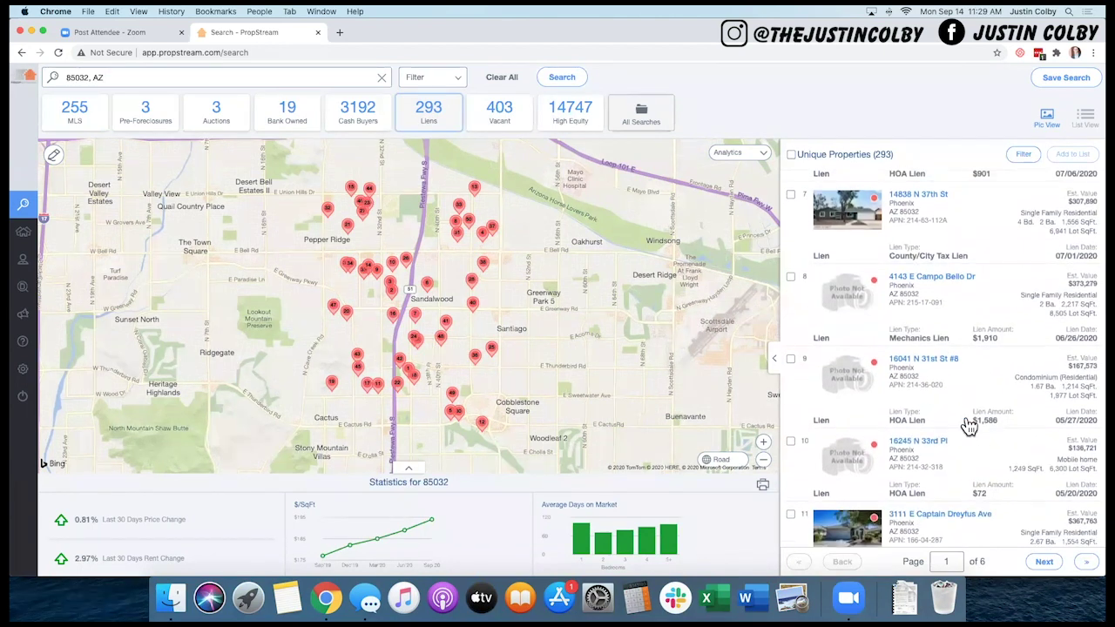
scroll(939, 503, down, 3)
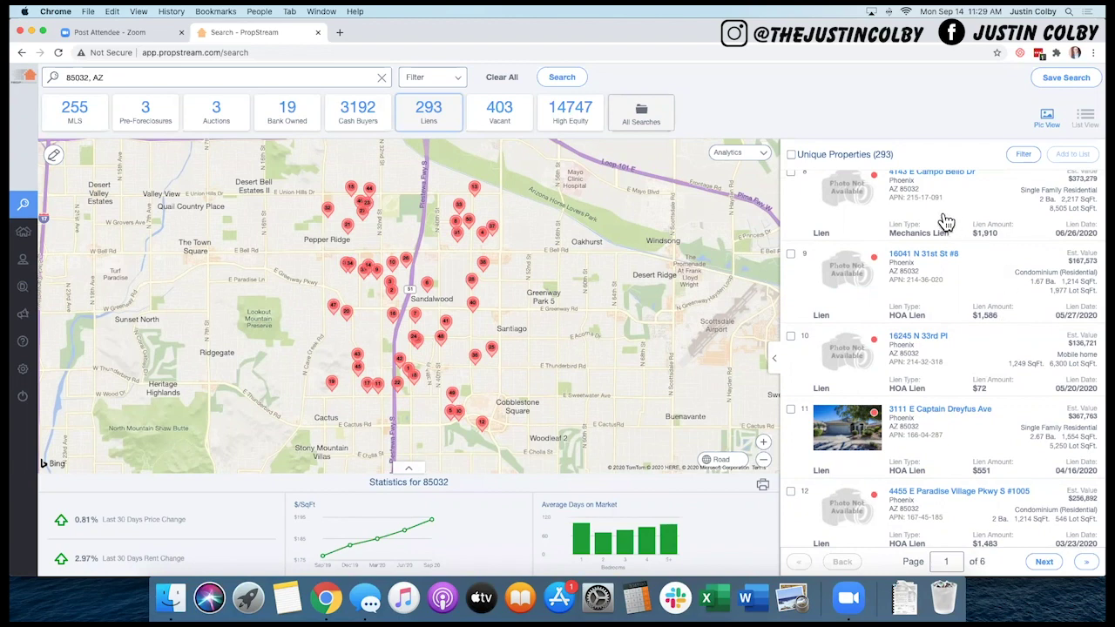
scroll(990, 418, down, 4)
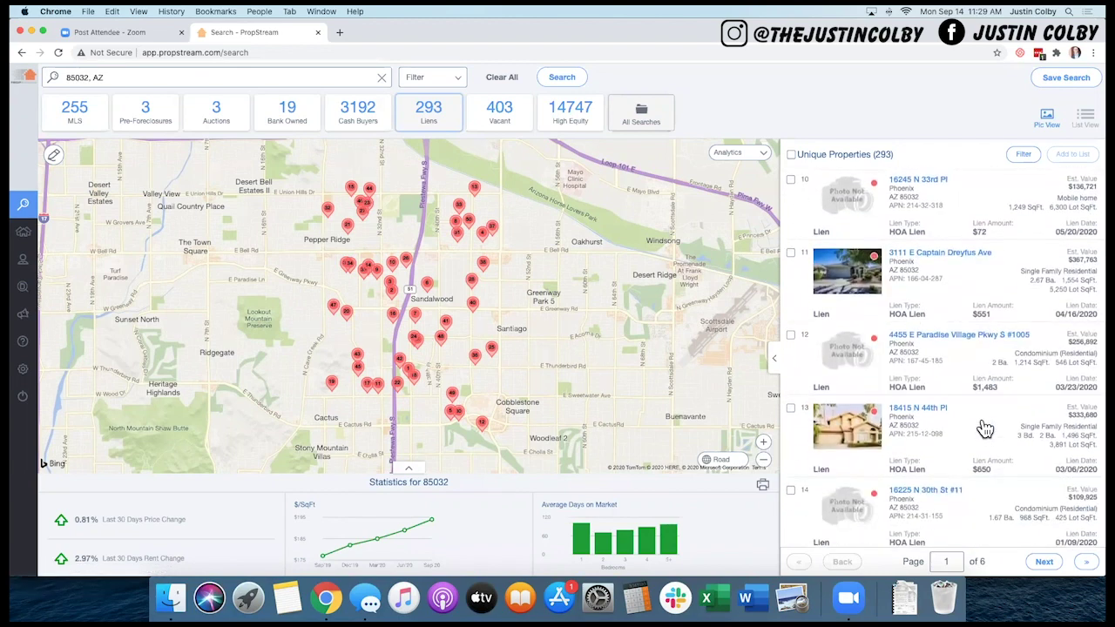
scroll(984, 429, down, 7)
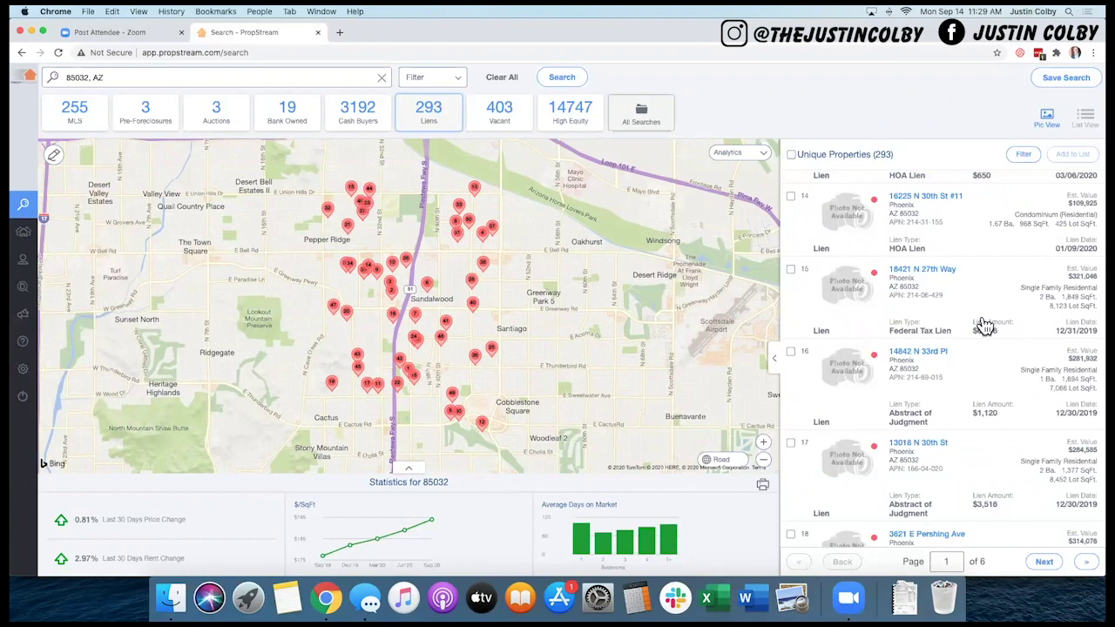
scroll(975, 514, down, 2)
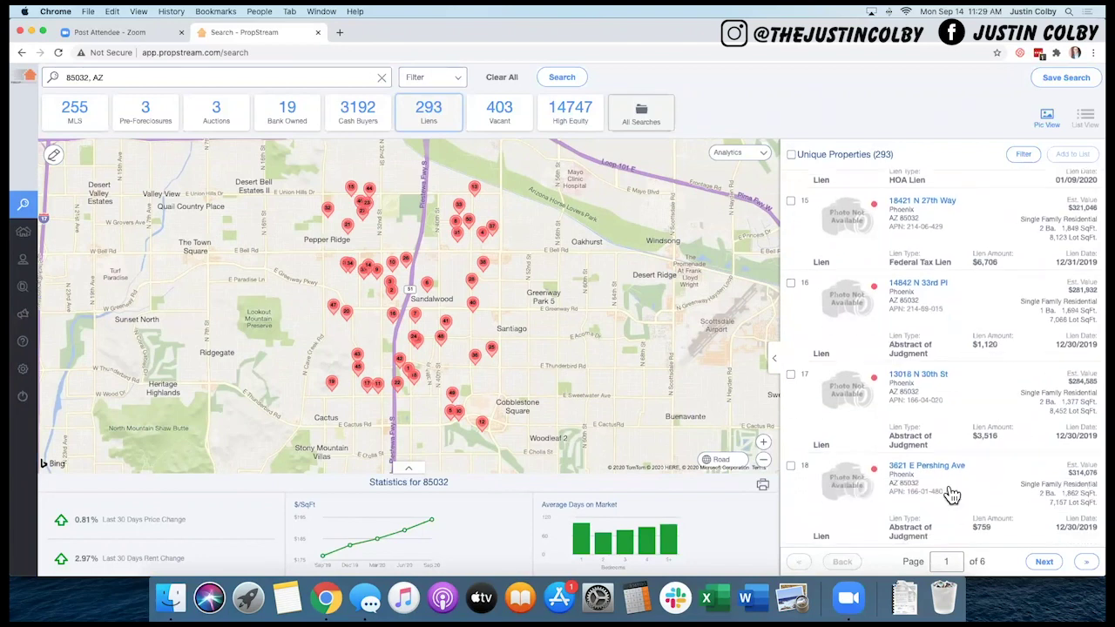
scroll(995, 448, down, 5)
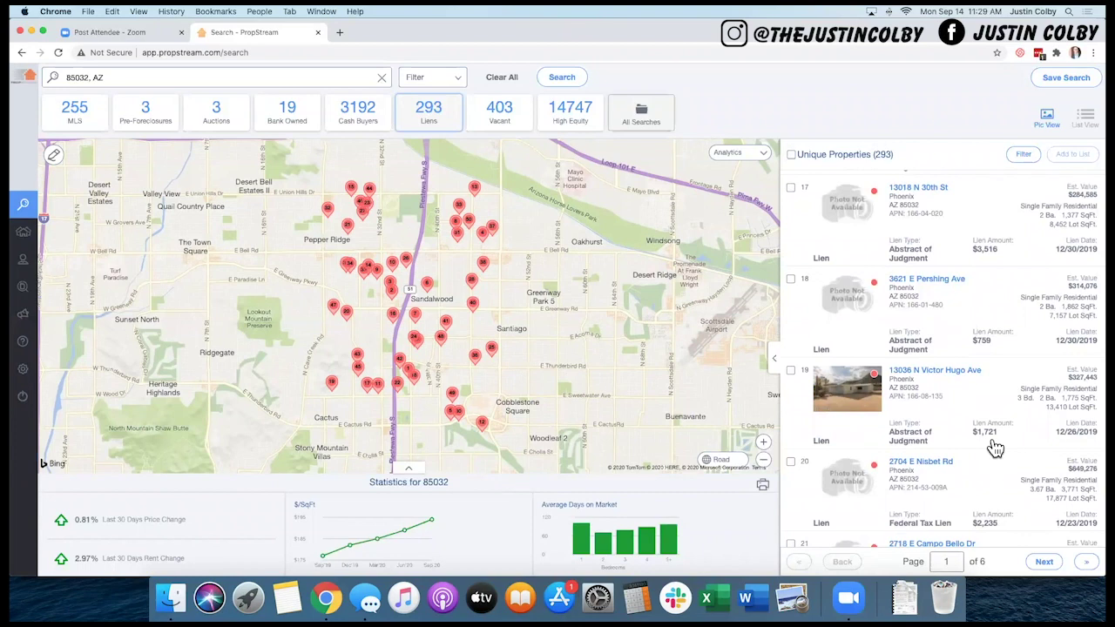
scroll(994, 447, down, 6)
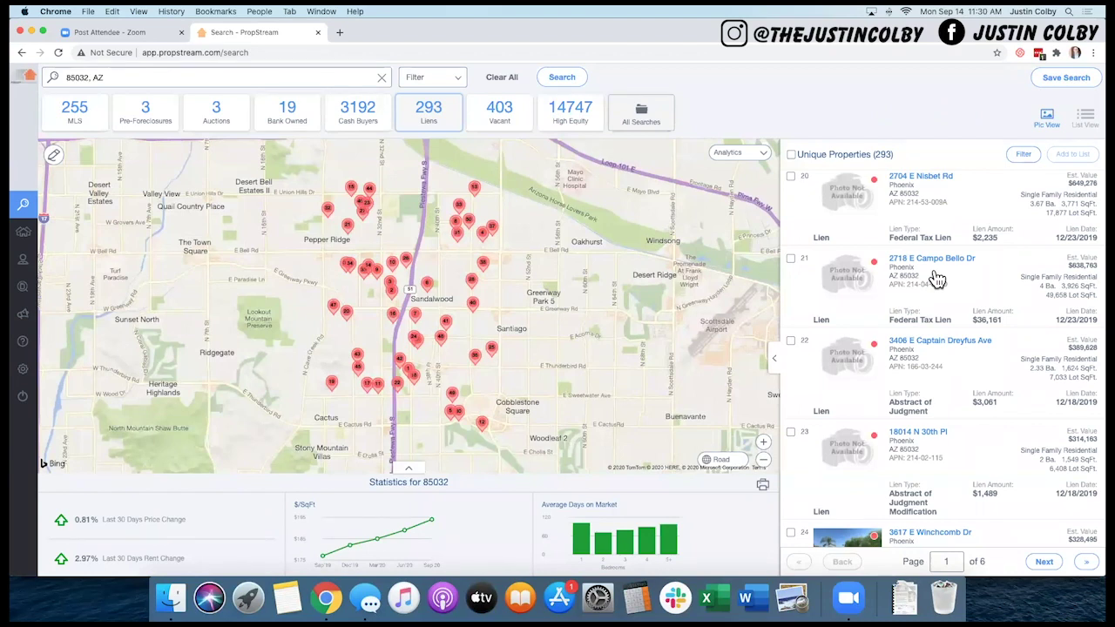
scroll(936, 277, down, 3)
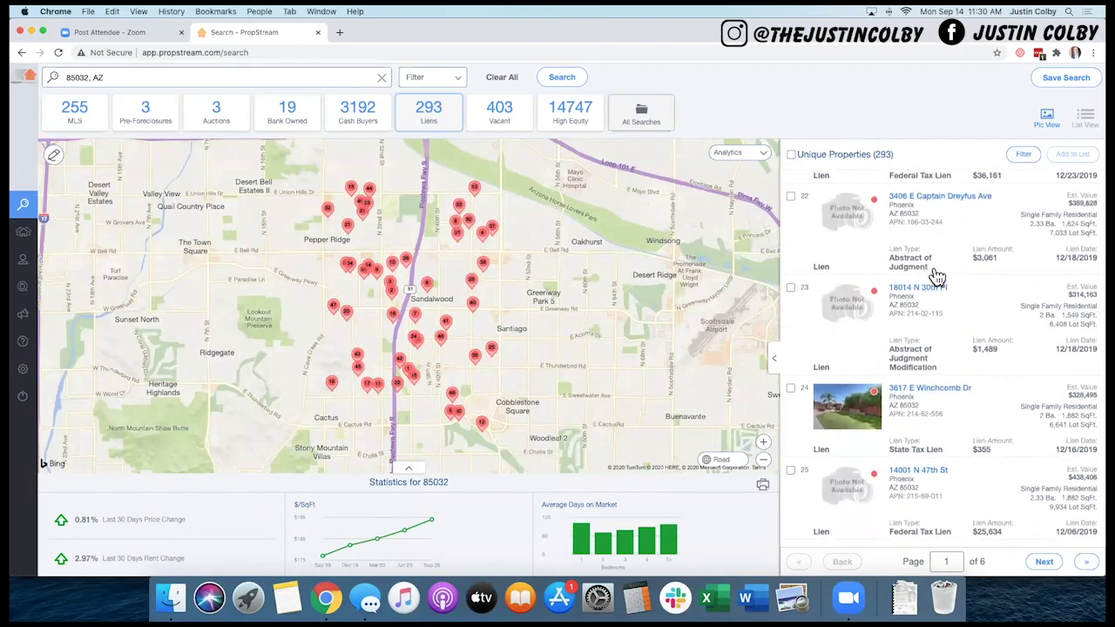
scroll(936, 277, down, 4)
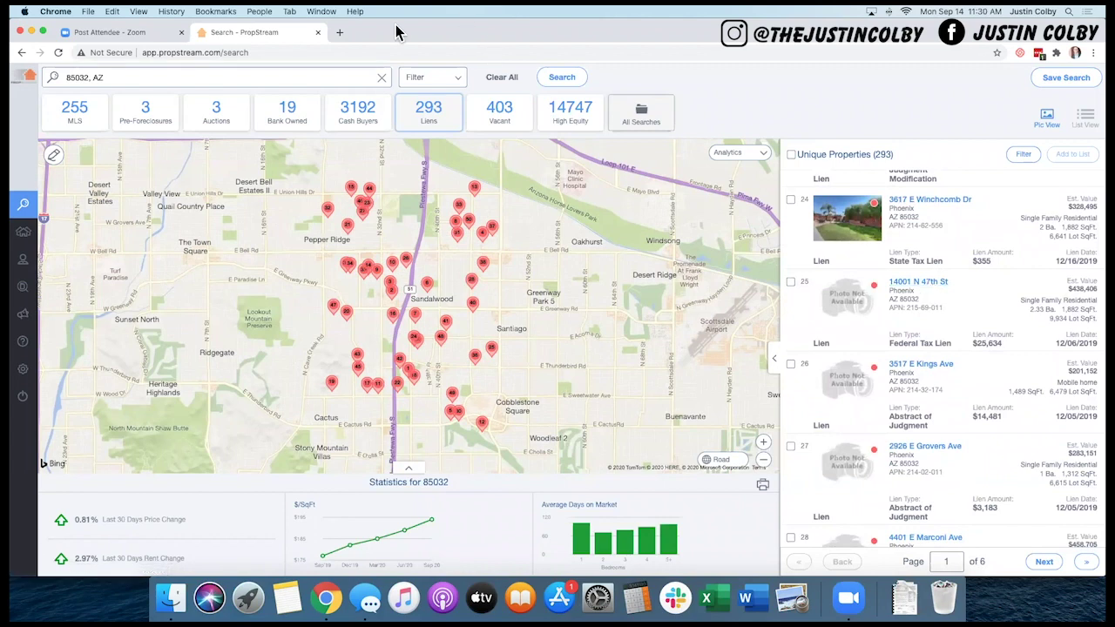
Step: Open dealmachine.com/app in a separate browser tab
click(339, 36)
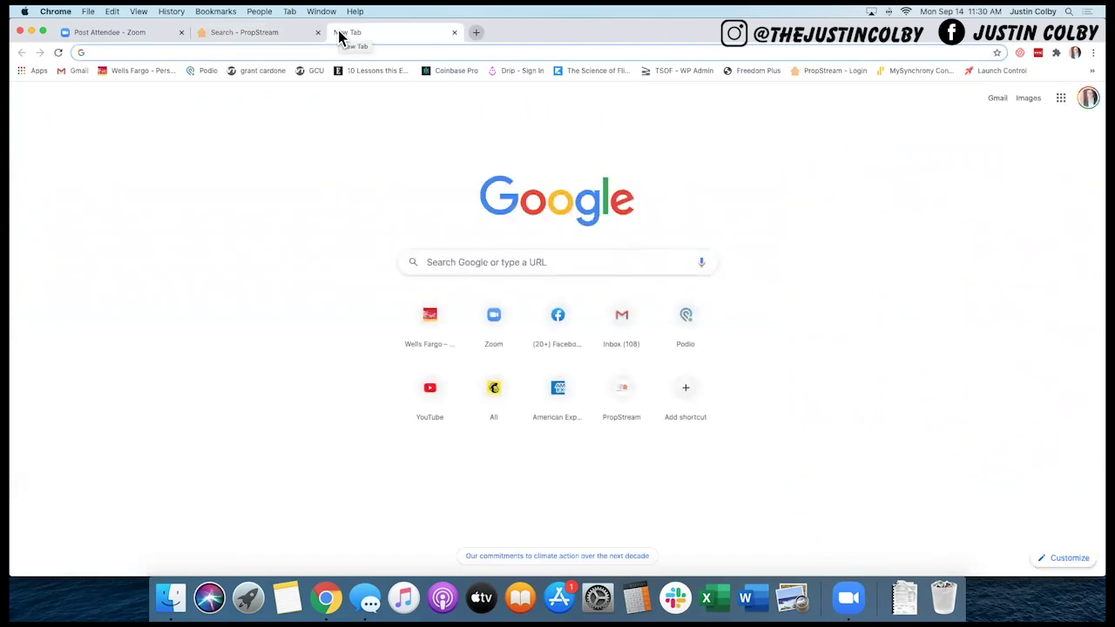
text(deal)
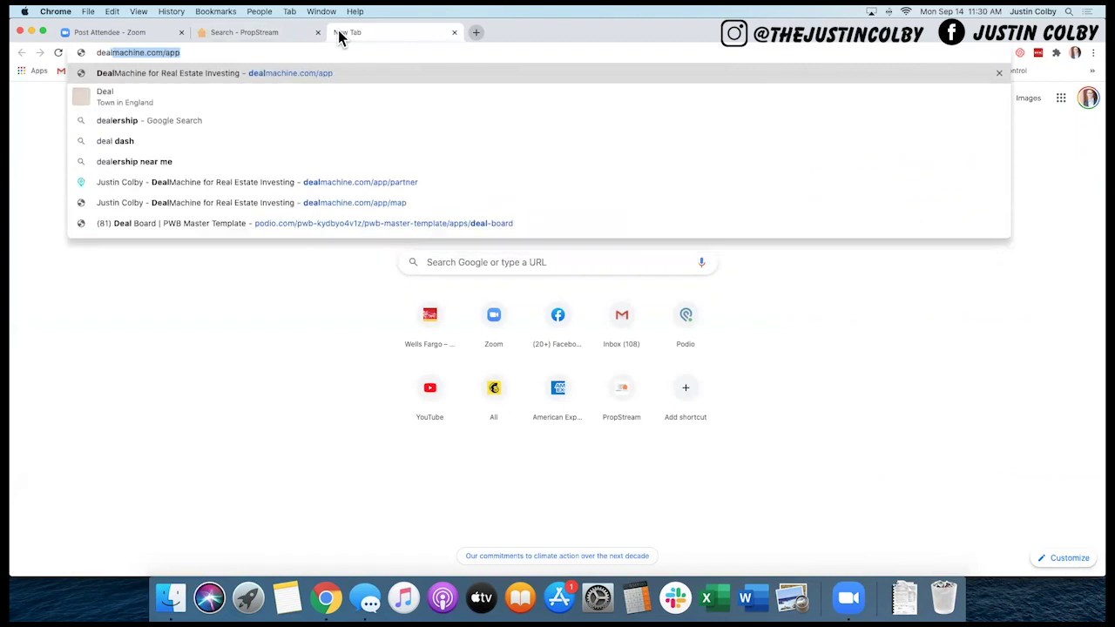
key(Return)
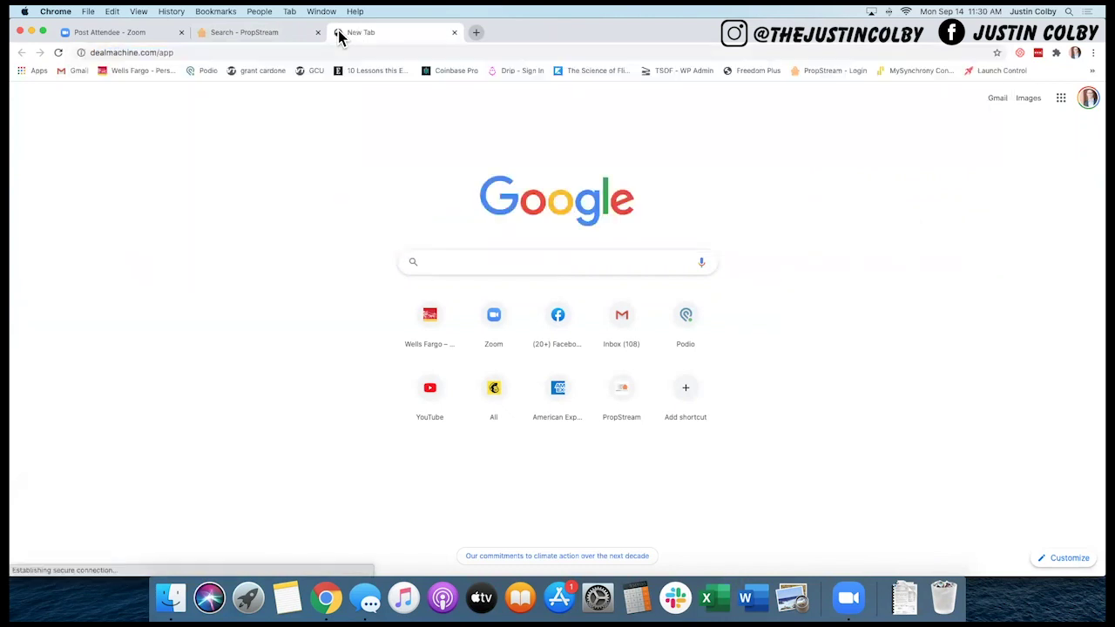
Step: Return to PropStream, open the map summary of the property with the $25,634 federal tax lien, and copy its street address
click(263, 33)
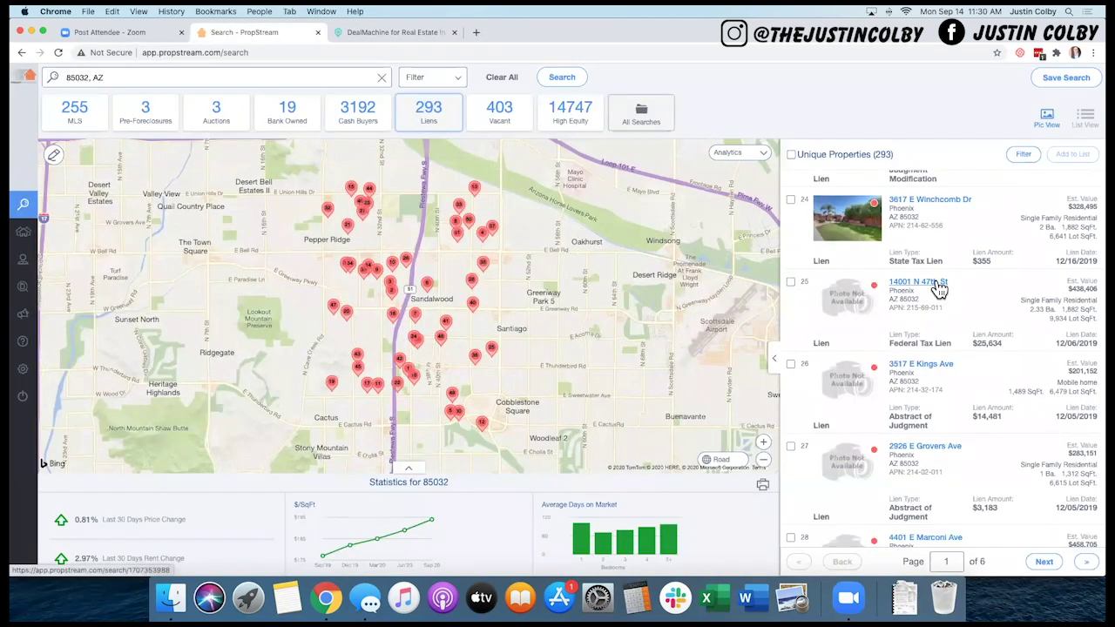
drag(950, 284, 905, 282)
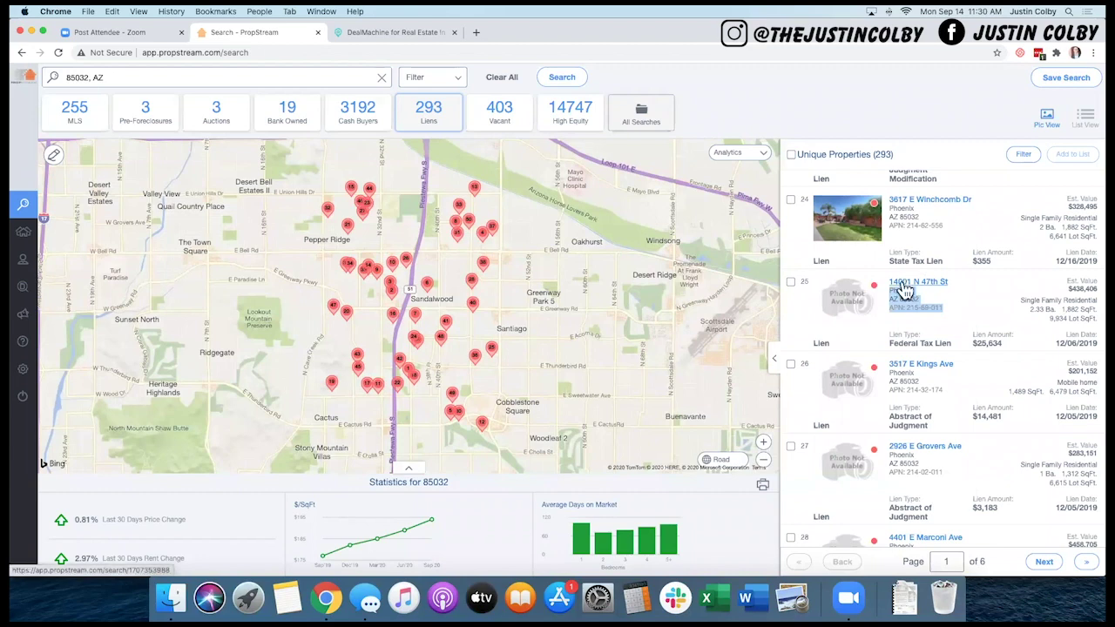
click(904, 283)
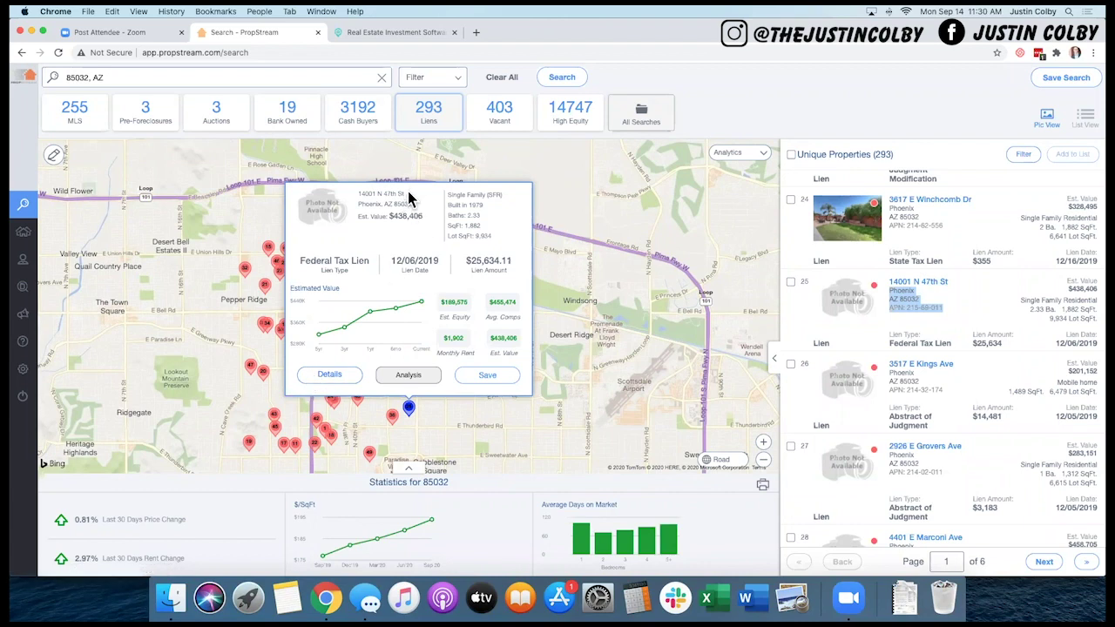
drag(405, 199, 357, 199)
key(super+c)
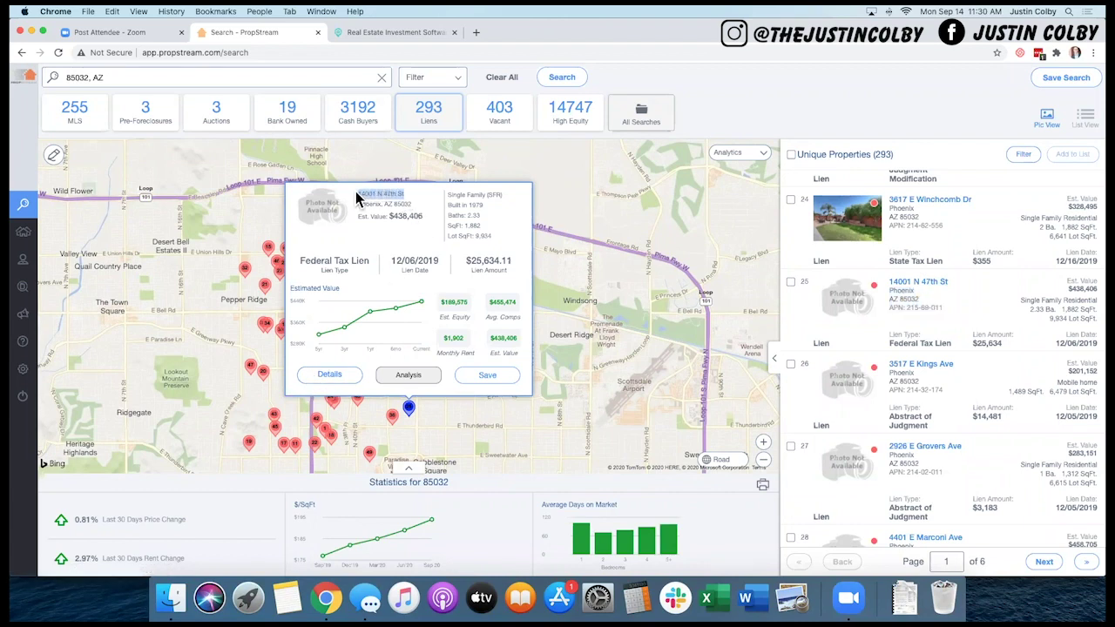
Step: Switch to DealMachine, dismiss the logged-out notice and log in with the saved account credentials
click(394, 34)
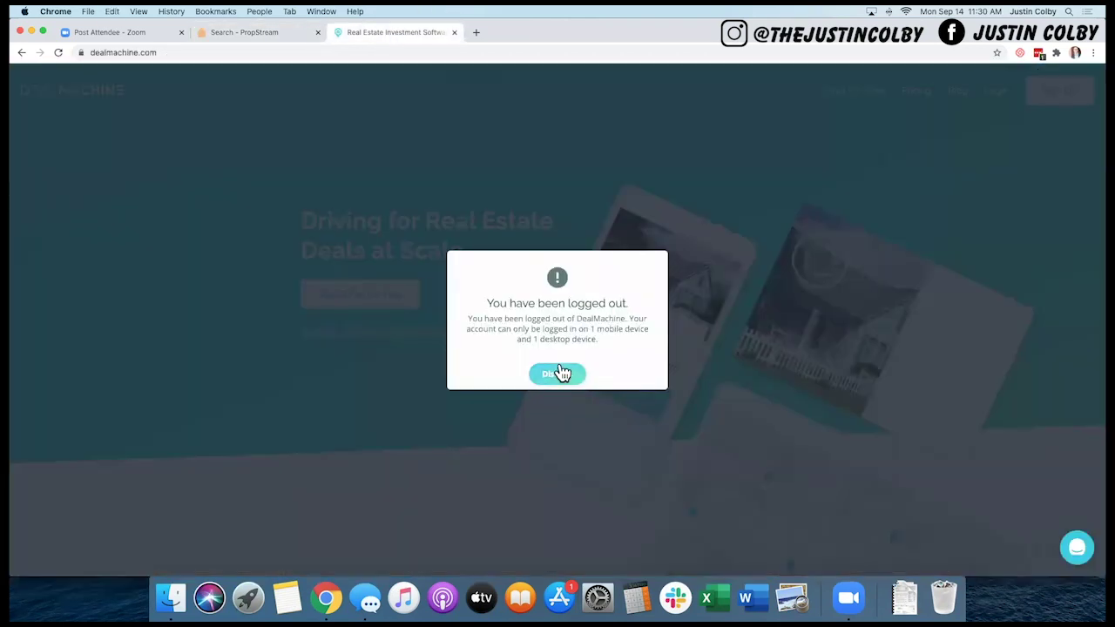
click(557, 374)
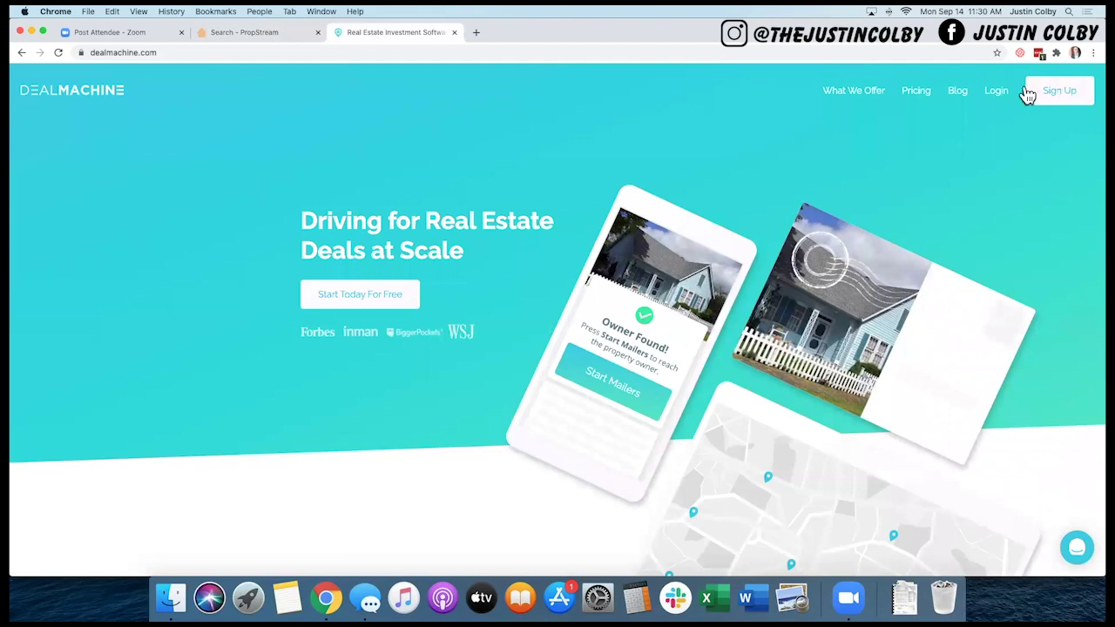
click(997, 94)
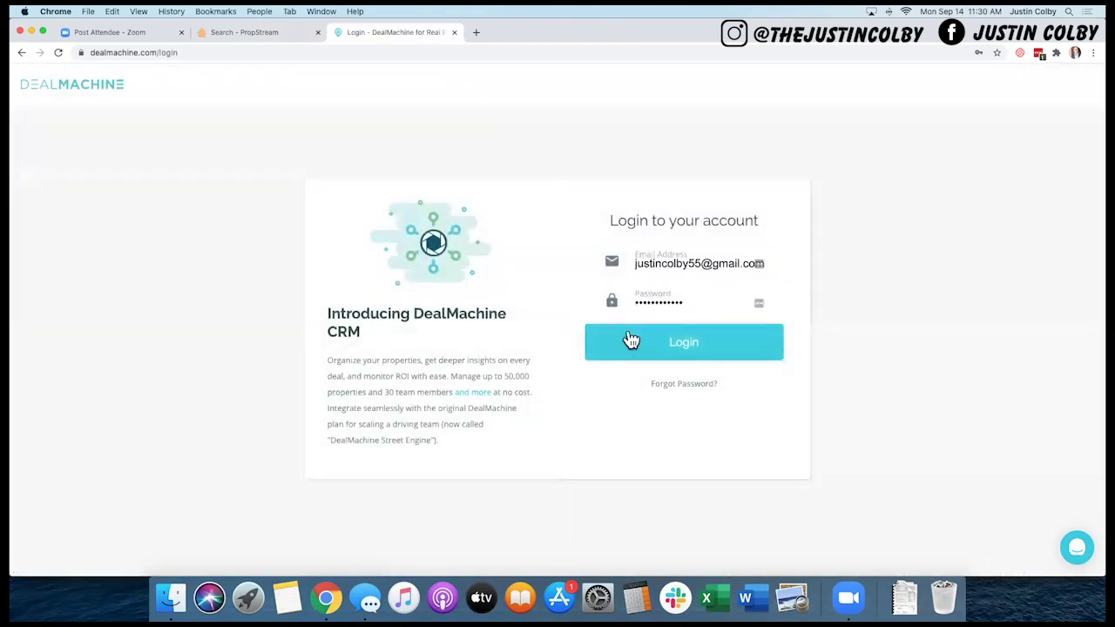
click(660, 342)
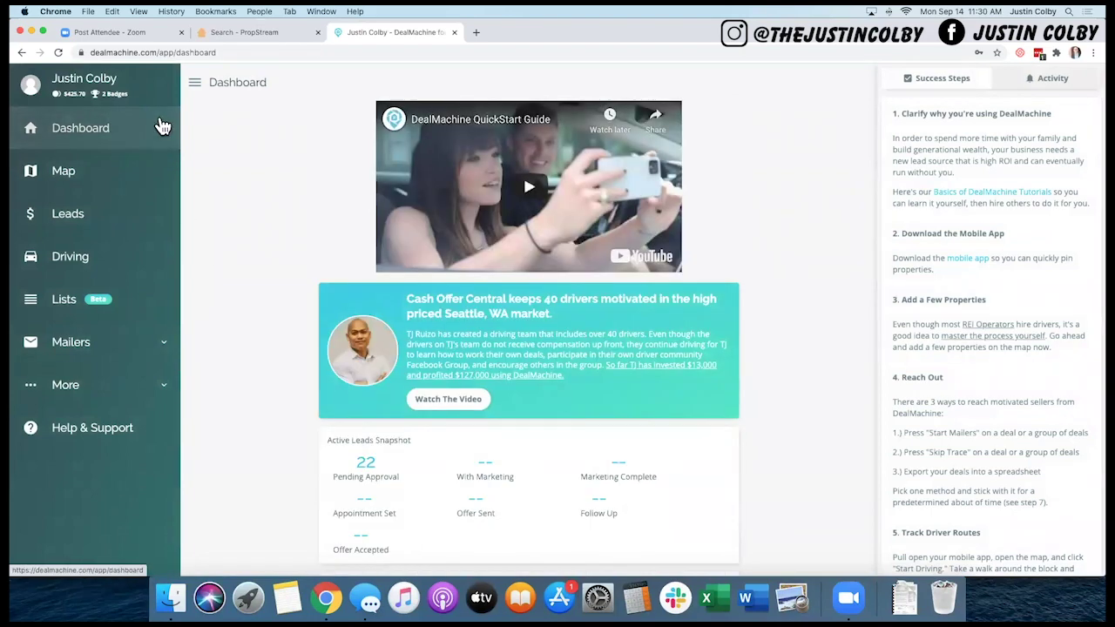
Step: Search the DealMachine map for the copied street address and open the matching owner-occupied property in Phoenix
click(55, 173)
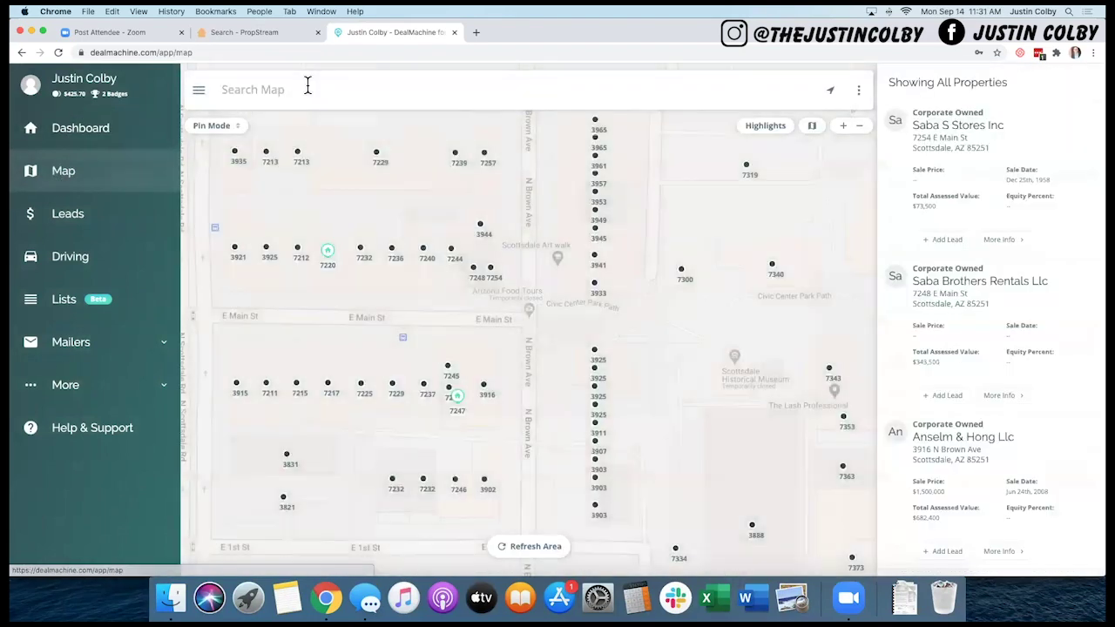
click(307, 88)
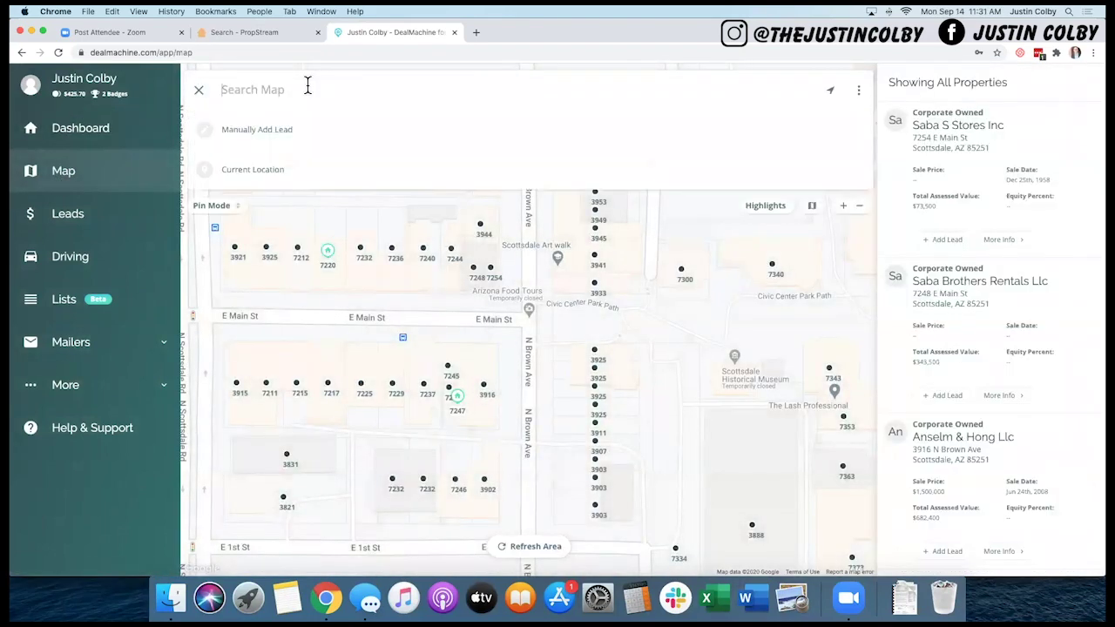
key(super+v)
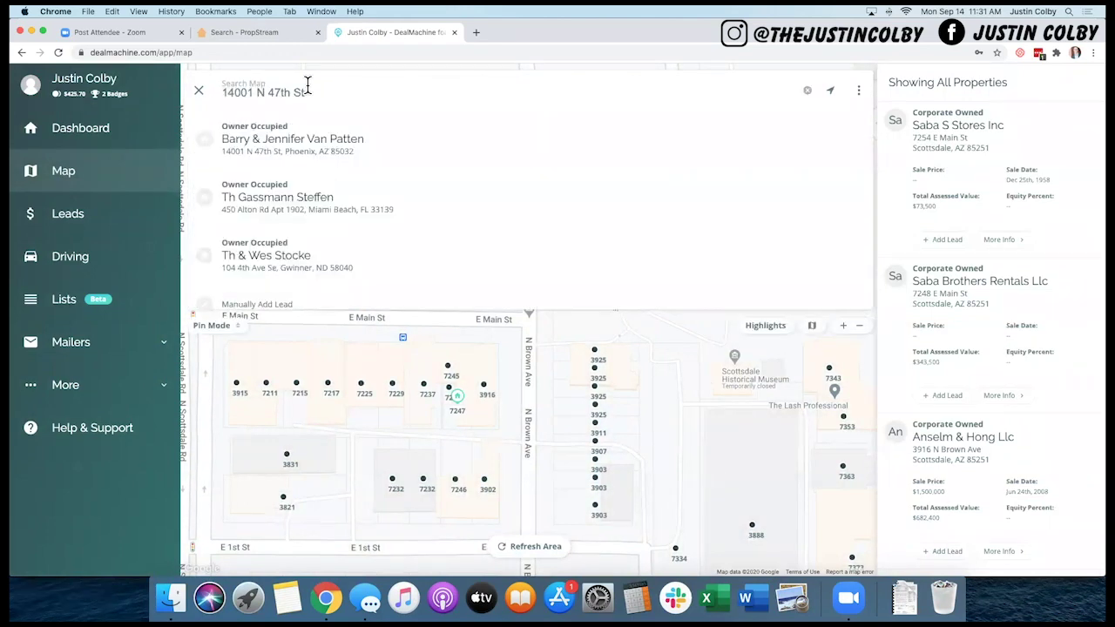
click(303, 145)
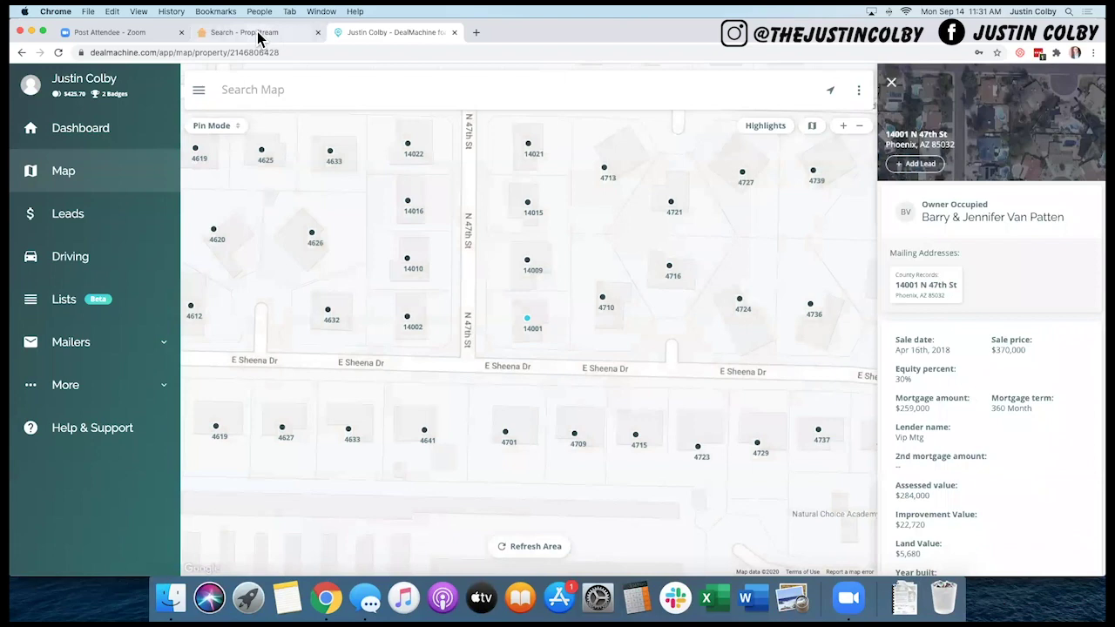
Step: View the property's full details in PropStream, and add the same property as a lead in DealMachine
click(259, 35)
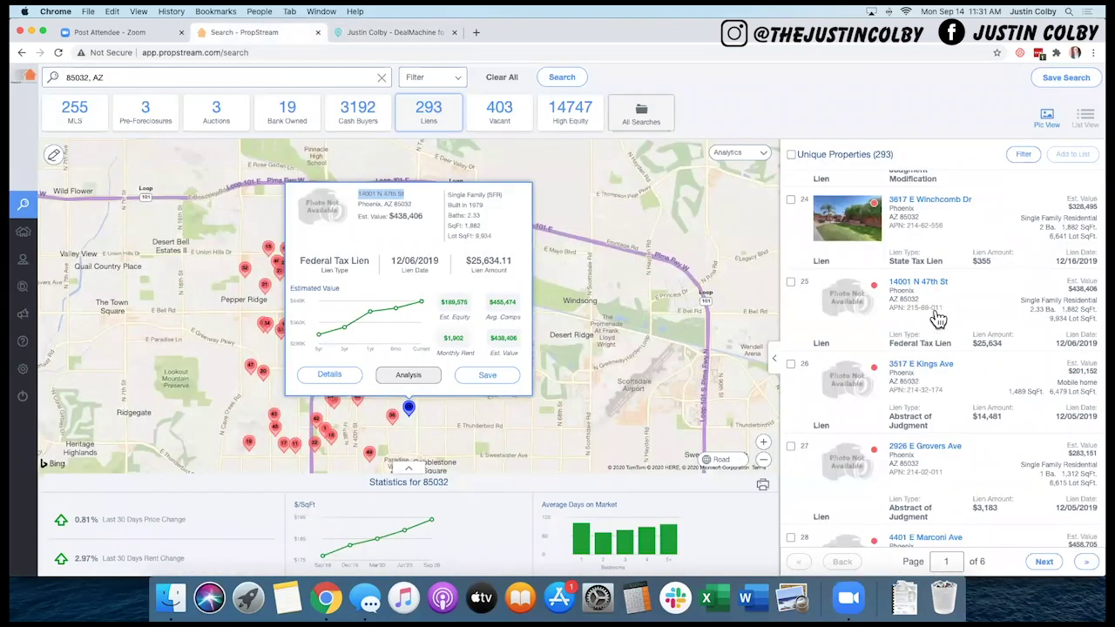
click(340, 373)
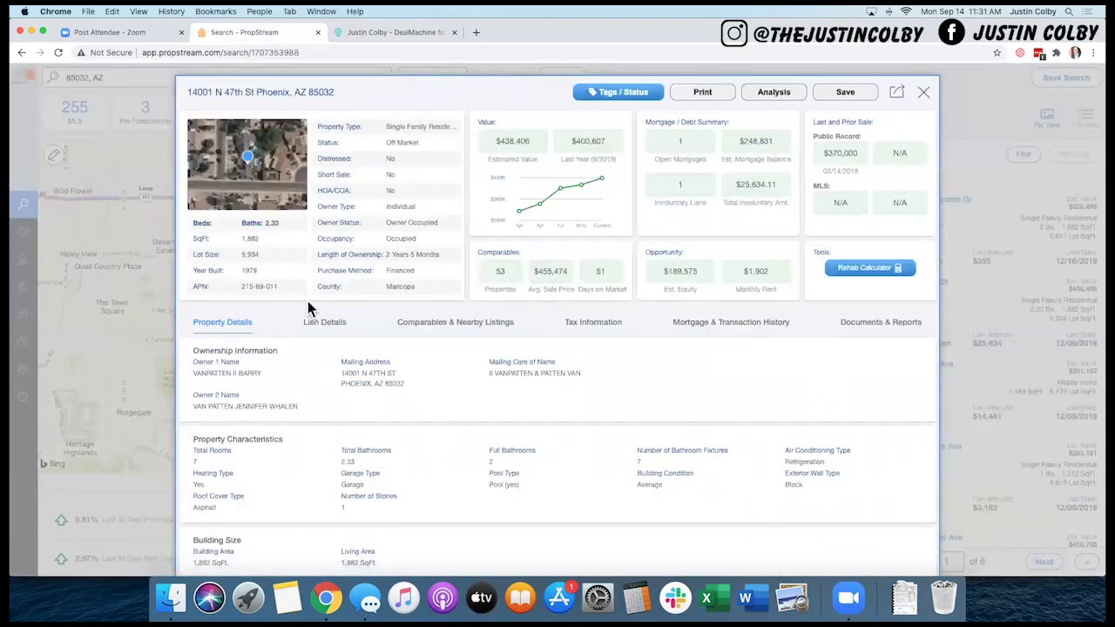
click(393, 36)
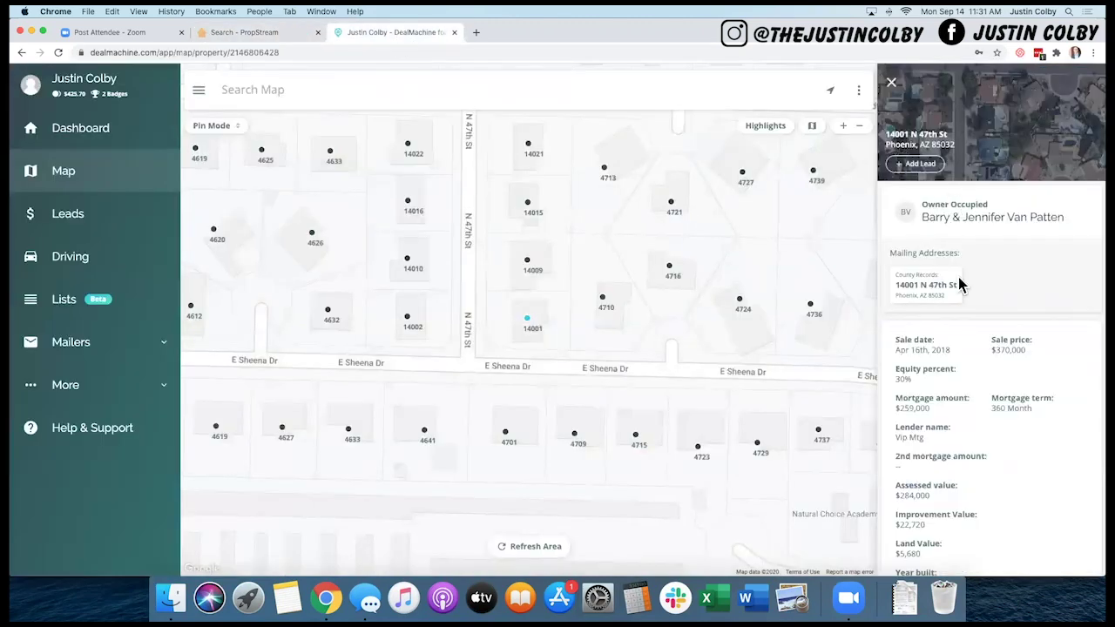
click(916, 167)
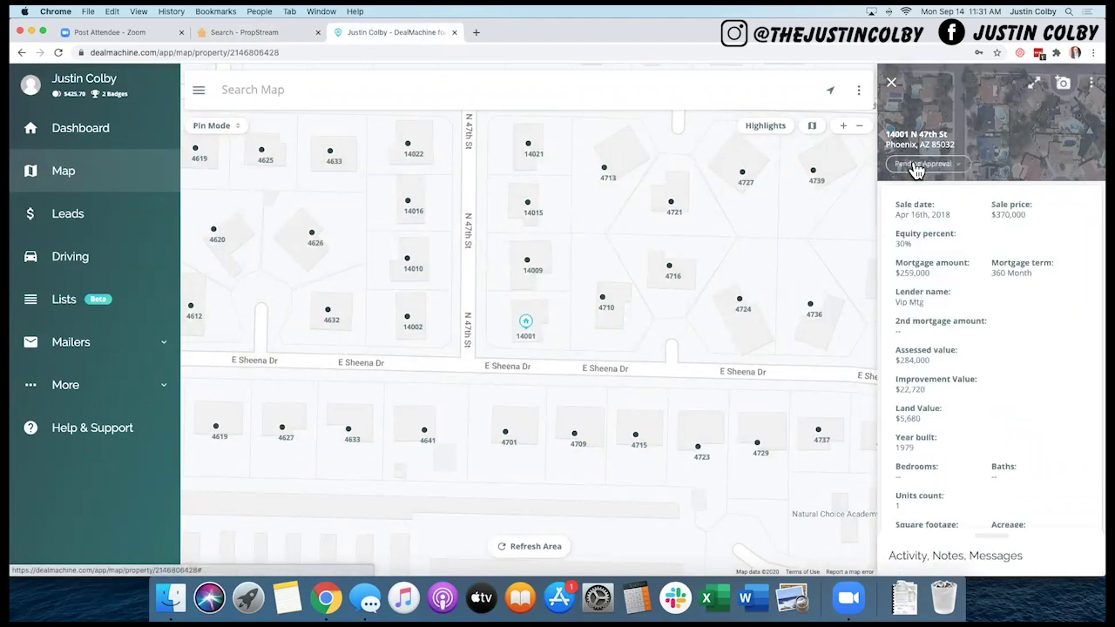
Step: Return to PropStream and close the property's full details to get back to the lien results
click(254, 33)
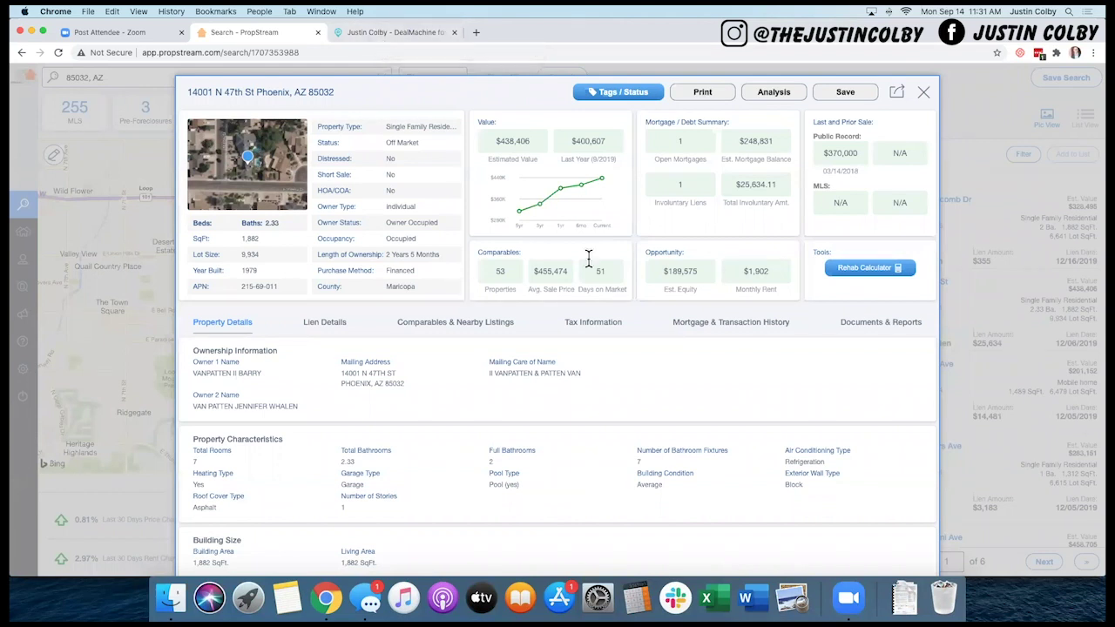
click(925, 96)
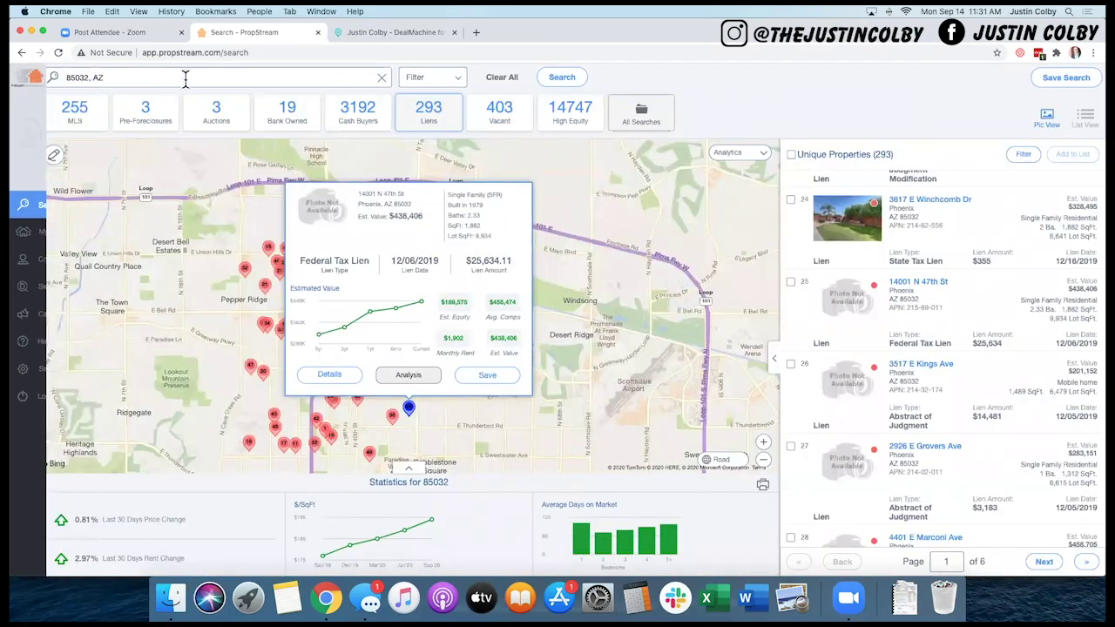